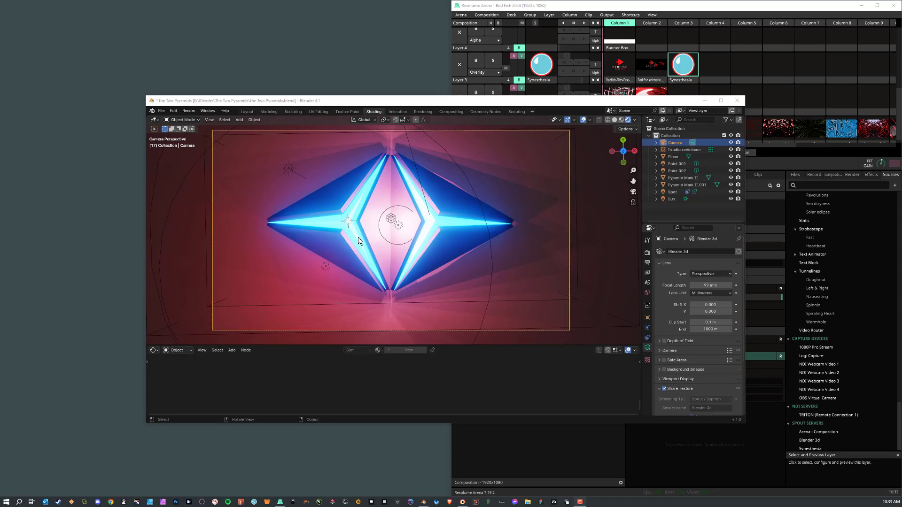
Maximize Blender, select the Point.002 light and raise it vertically along Z
double_click(448, 100)
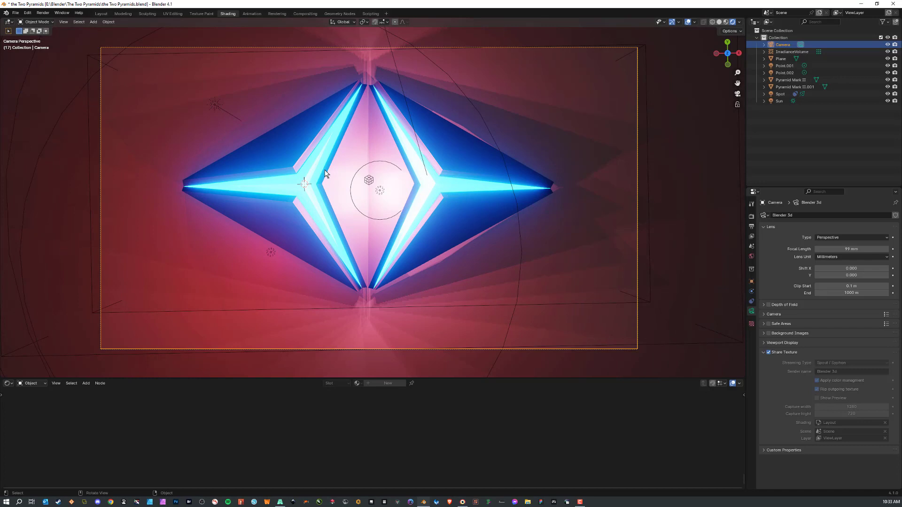
click(381, 194)
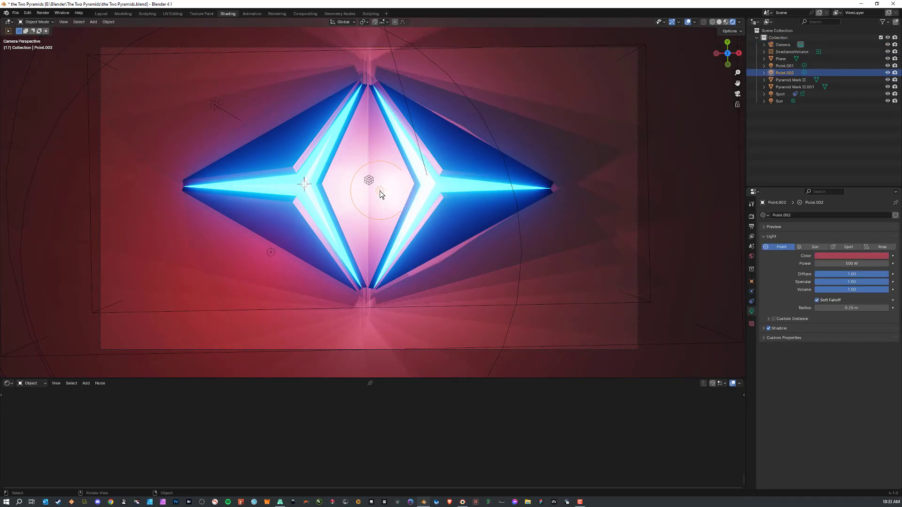
key(g)
key(z)
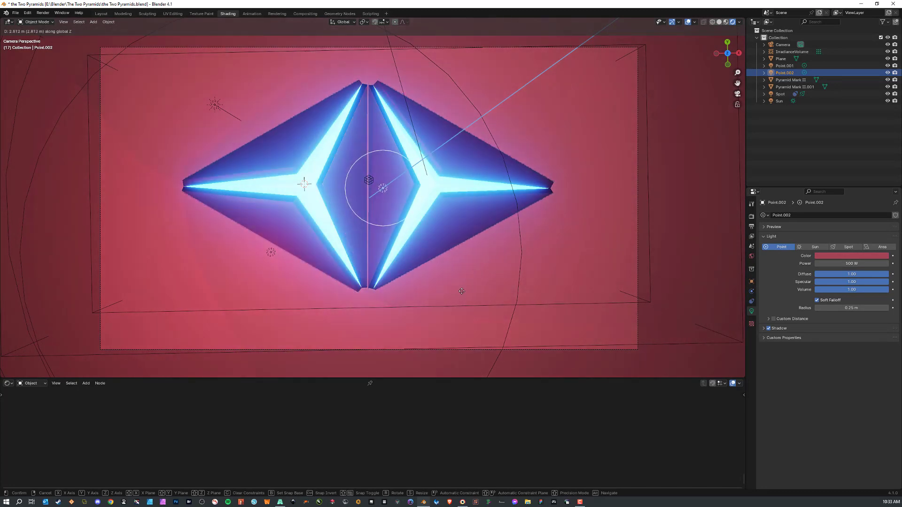
click(462, 295)
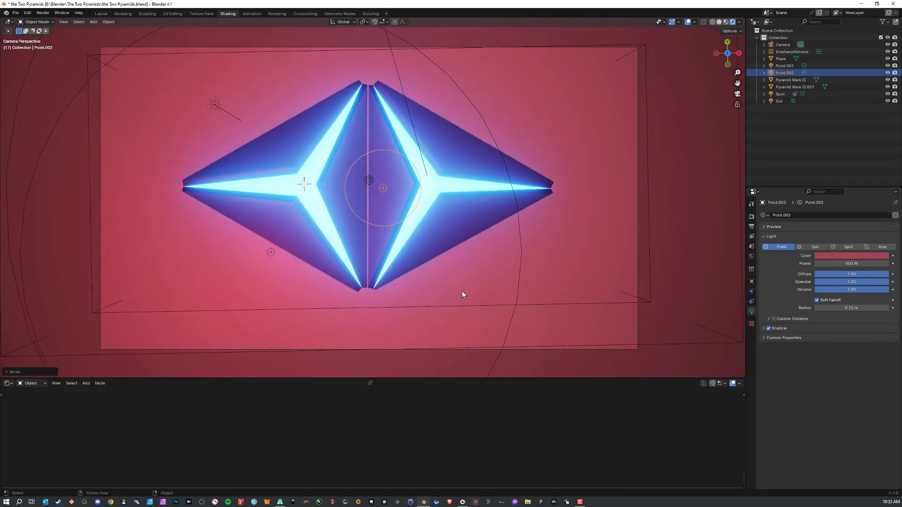
Start sliding Point.002 along the X axis, after cancelling a Y-axis move
key(g)
key(y)
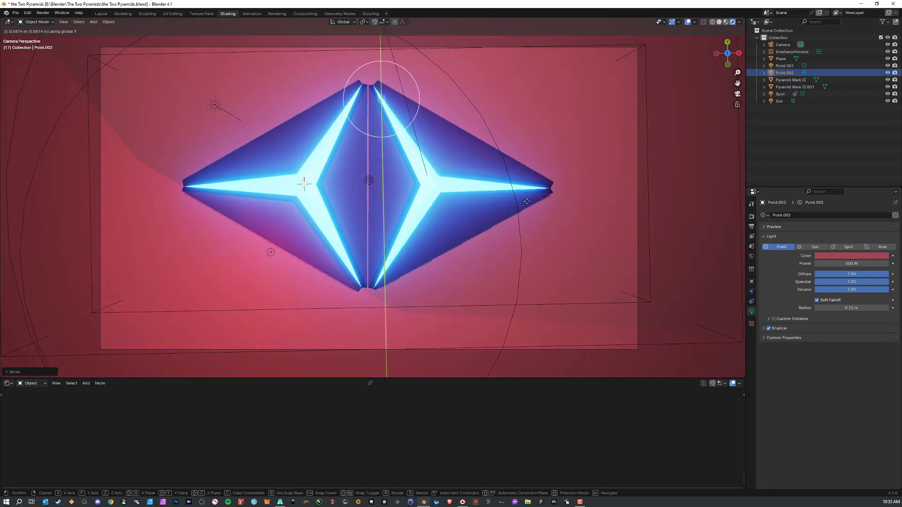
key(Escape)
key(g)
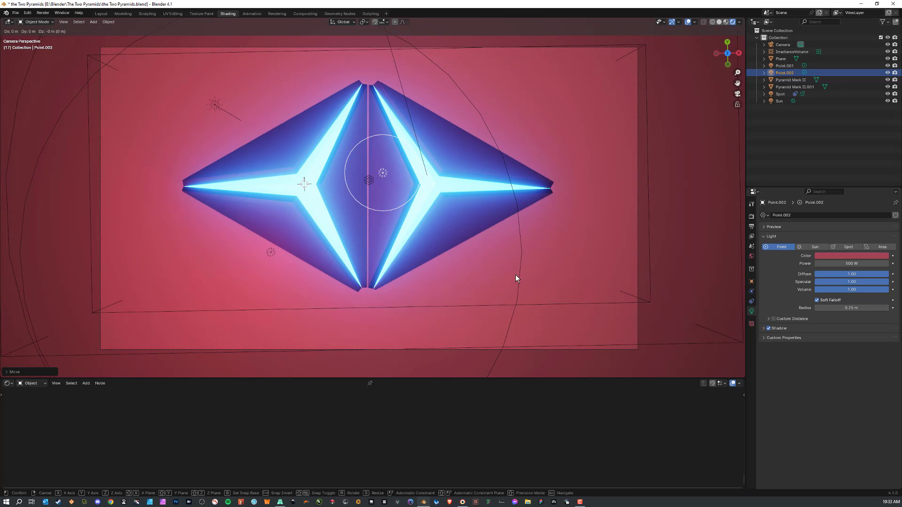
key(x)
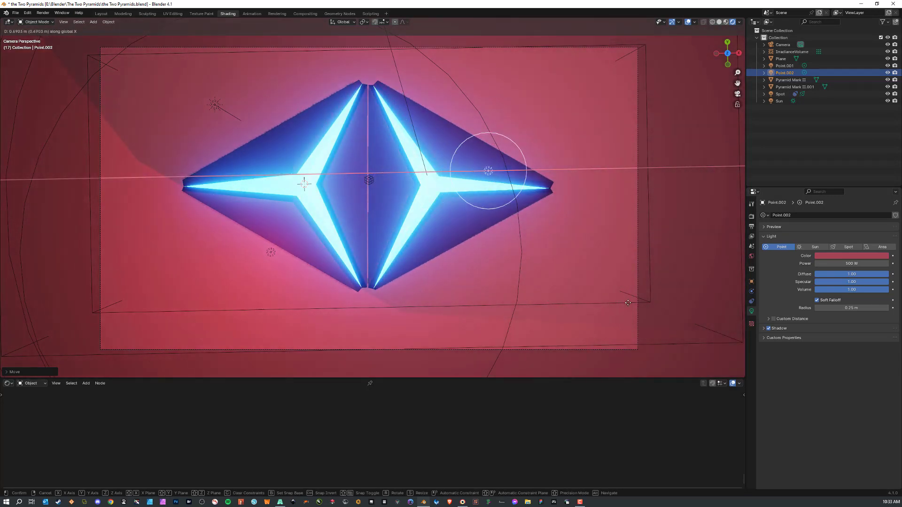
Place Point.002 at the pyramids' right tip and set its colour to saturated red
click(674, 305)
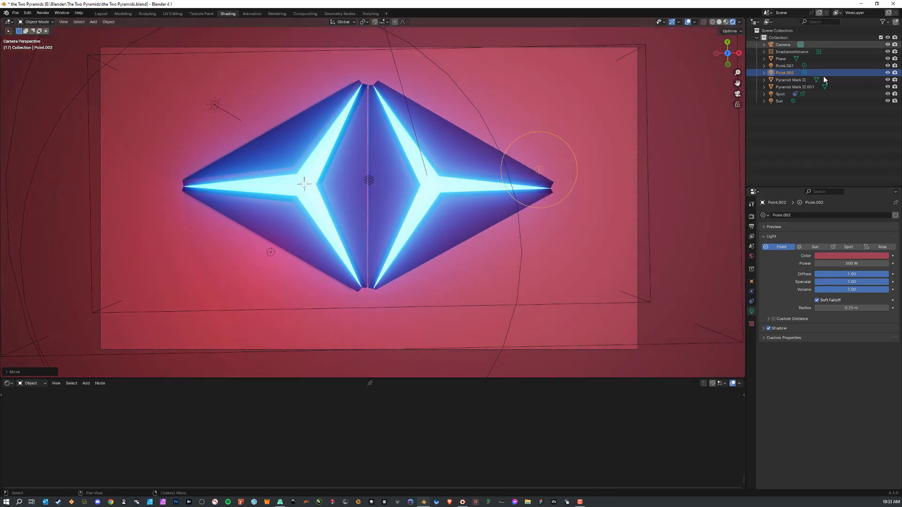
click(839, 258)
mouse_move(855, 210)
mouse_down()
mouse_move(855, 200)
mouse_move(841, 203)
mouse_move(844, 211)
mouse_up()
click(848, 194)
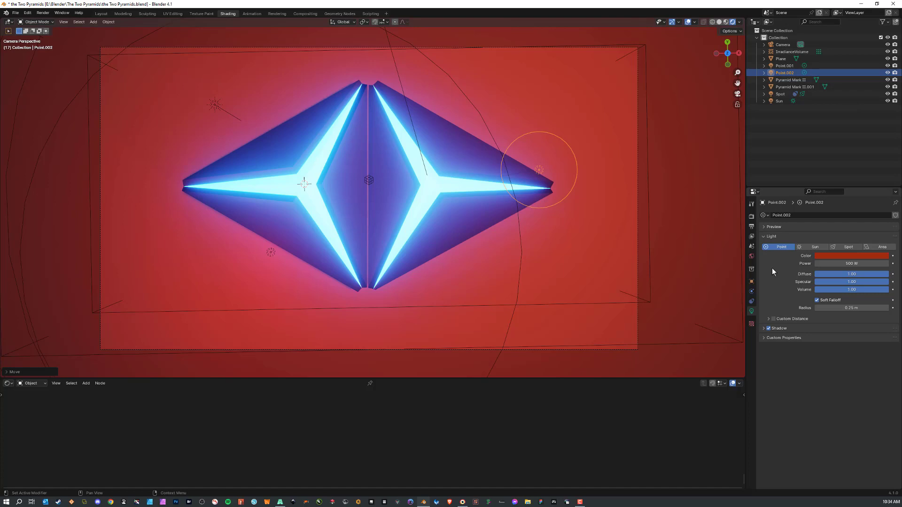
Select the camera, filter Preferences to enabled add-ons, inspect Render: TextureSharing, then minimize it
click(781, 44)
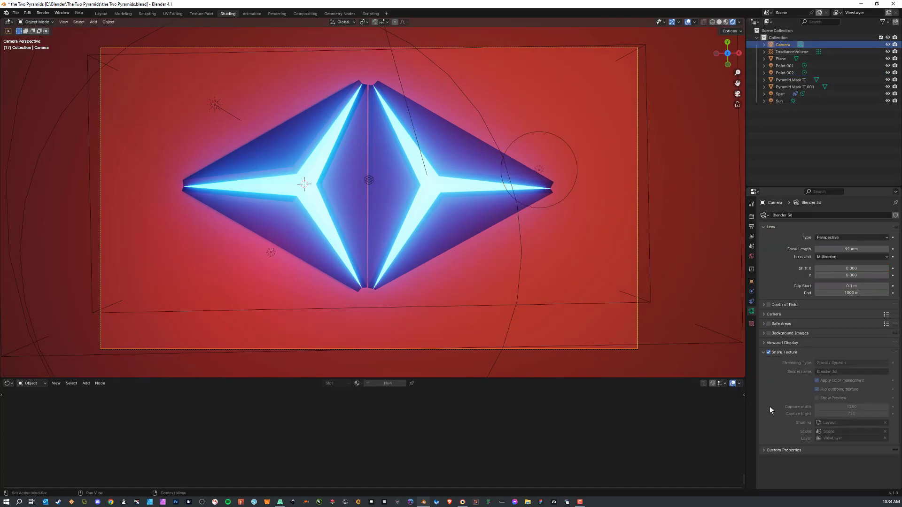
click(27, 14)
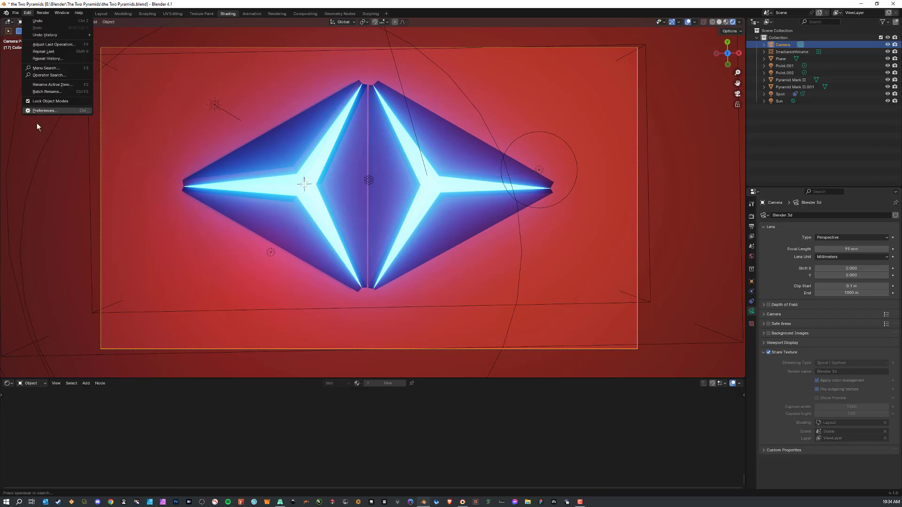
click(46, 111)
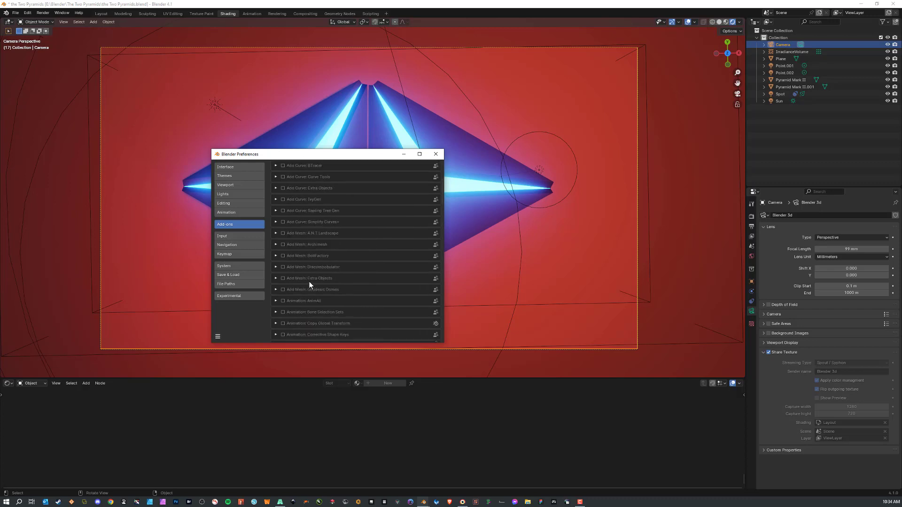
click(274, 174)
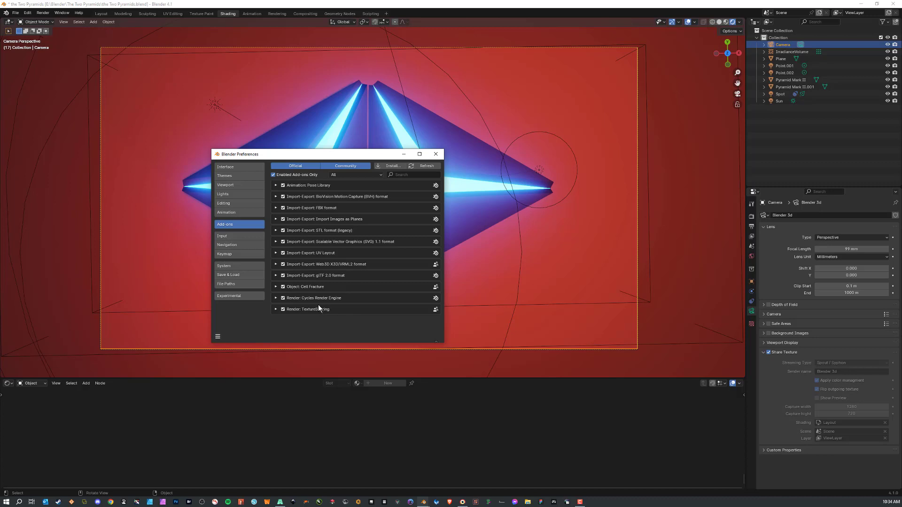
click(275, 310)
scroll(313, 325, down, 2)
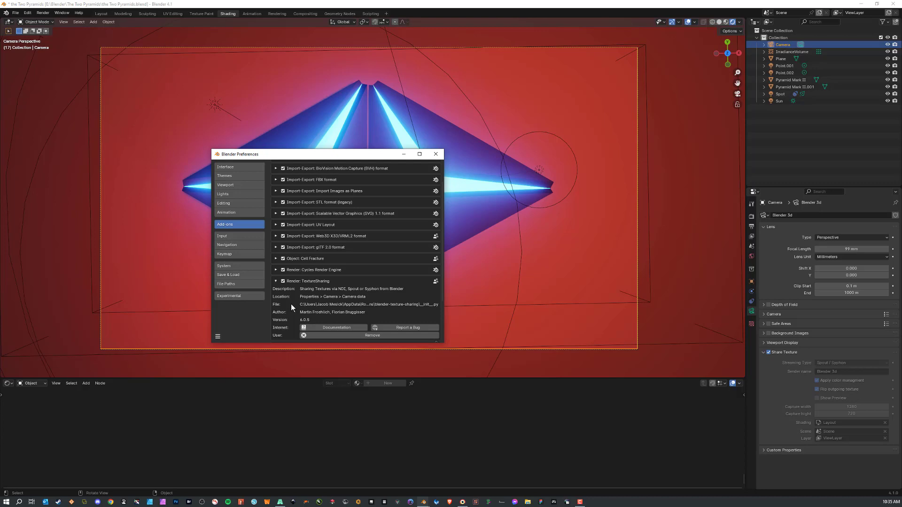
click(404, 155)
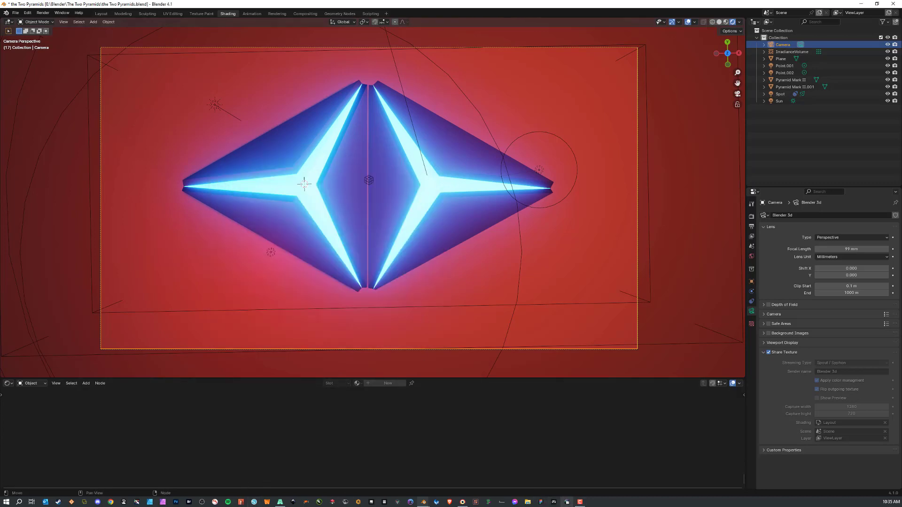
Close the Preferences window and widen the outliner and properties column
mouse_move(423, 501)
click(461, 475)
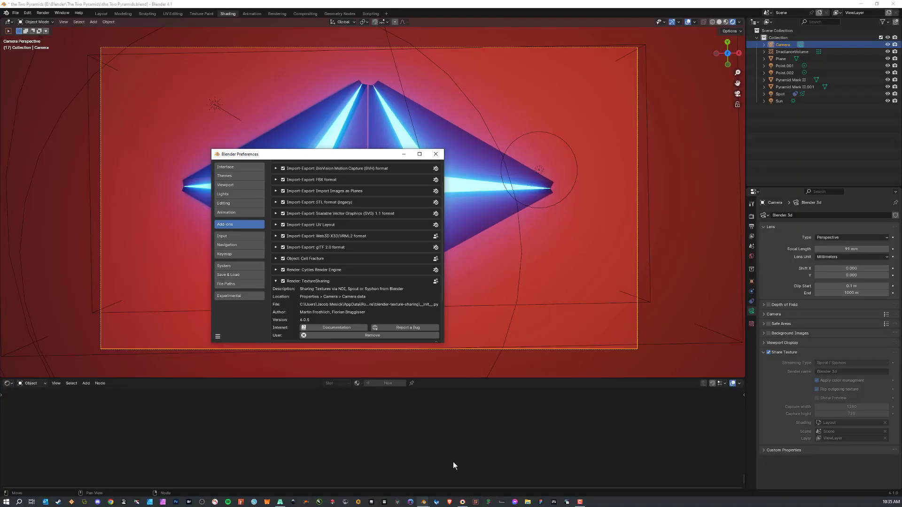
click(435, 154)
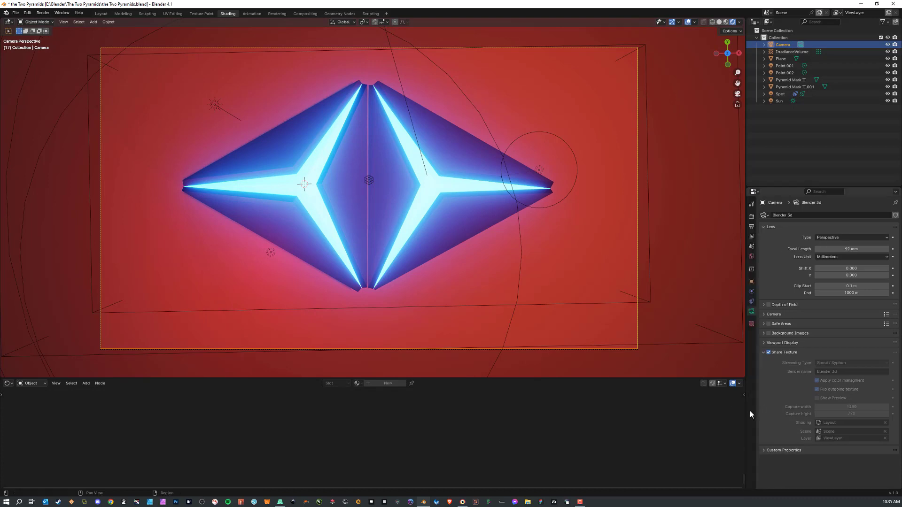
drag(746, 415, 703, 405)
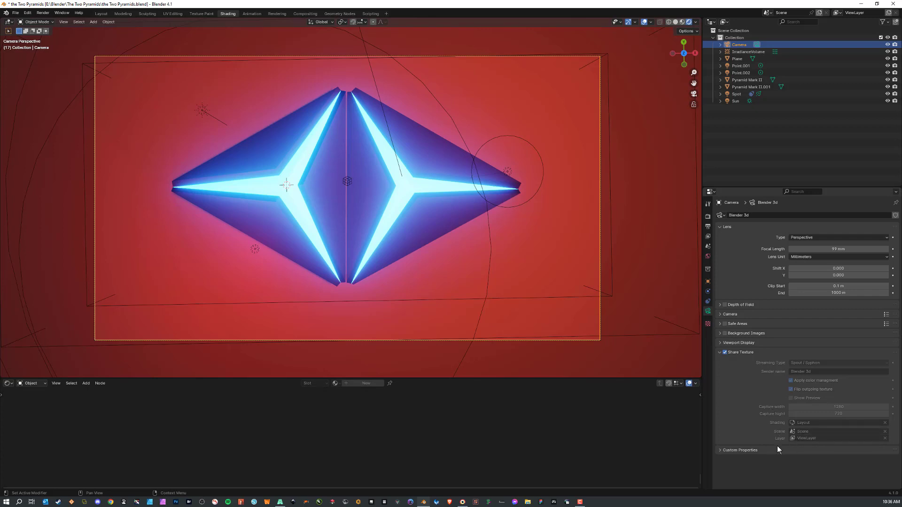
click(101, 14)
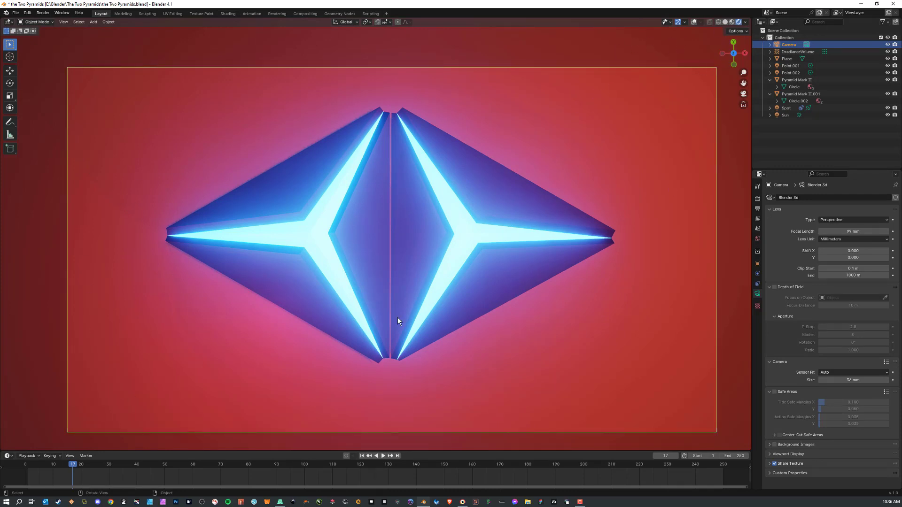
click(694, 21)
click(694, 21)
click(694, 22)
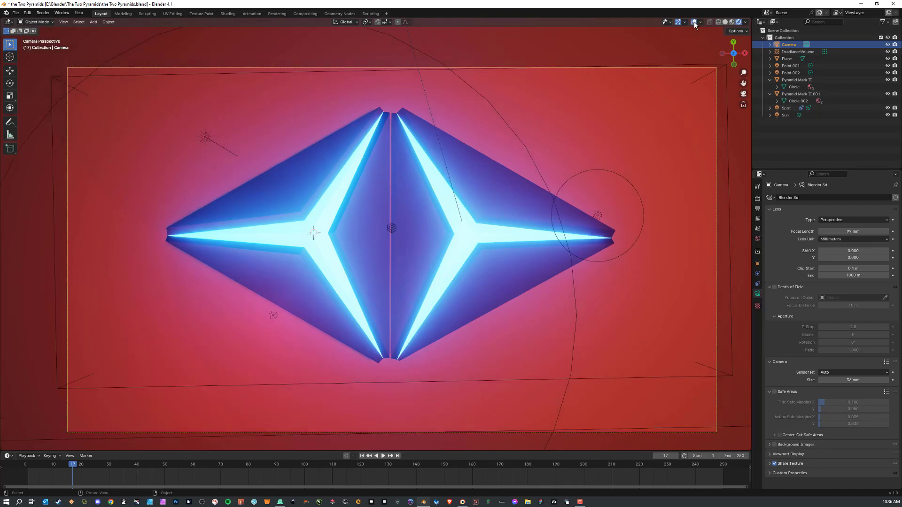
click(695, 21)
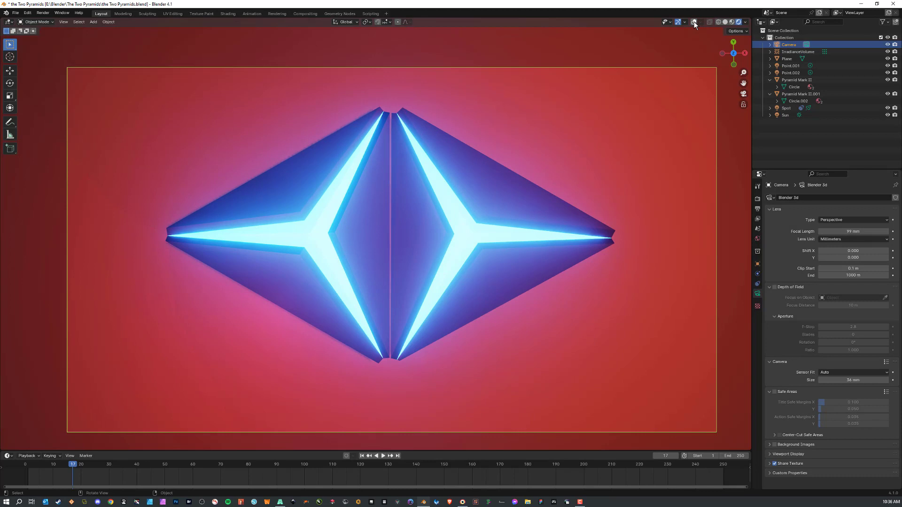
click(665, 21)
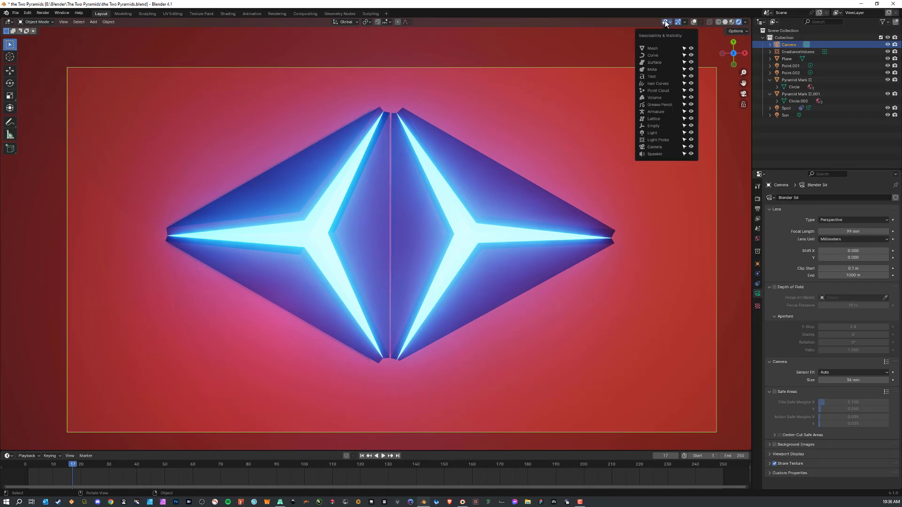
click(677, 21)
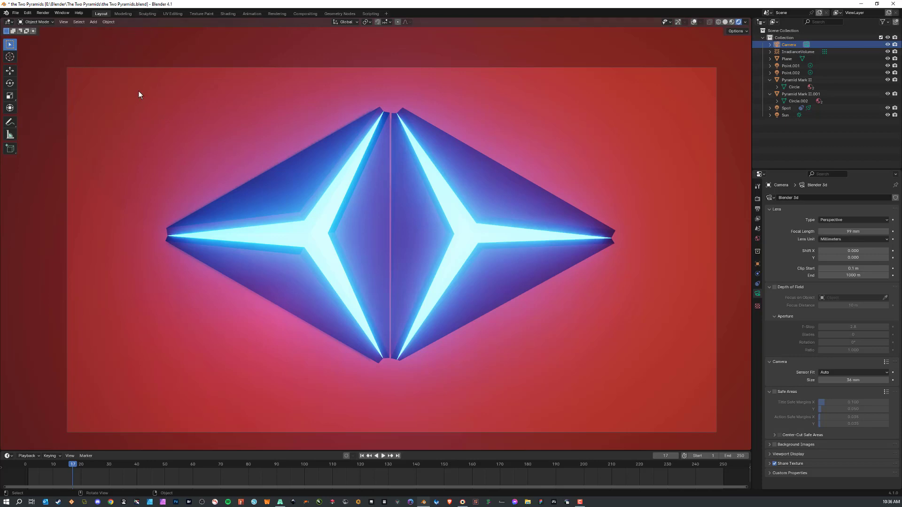
click(147, 14)
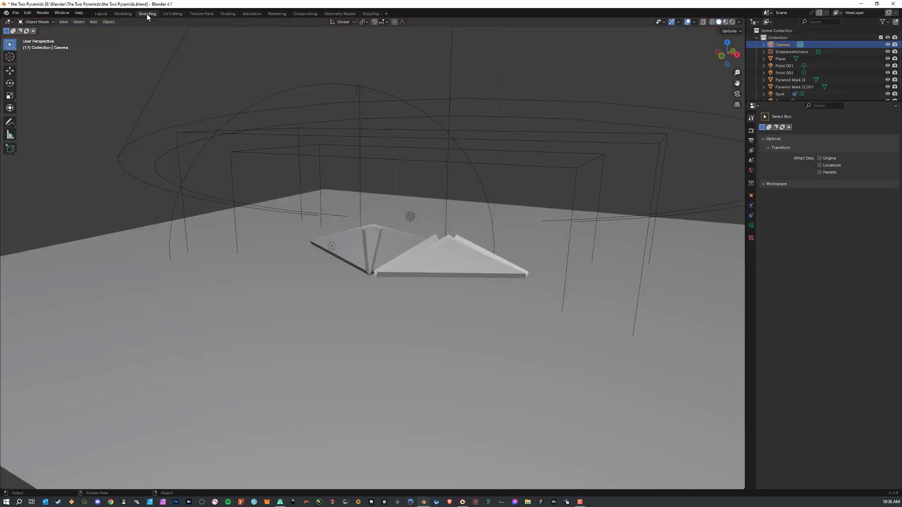
click(172, 14)
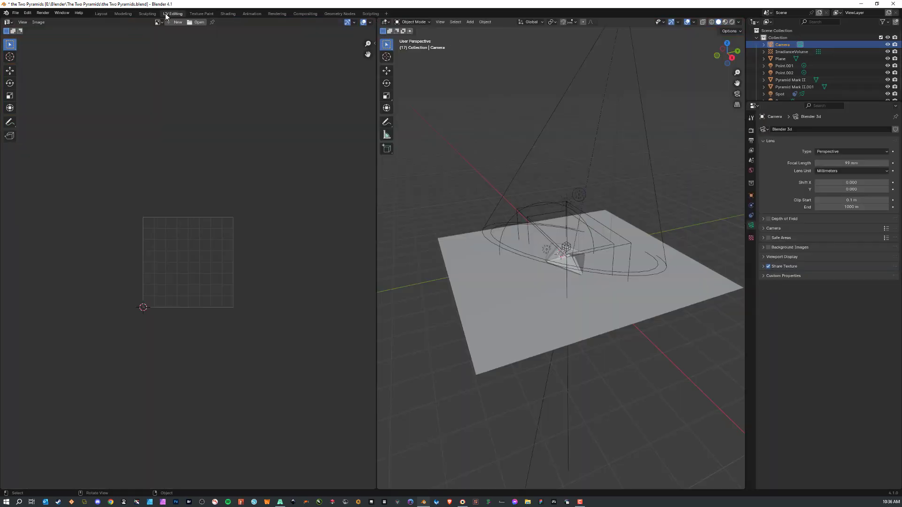
click(228, 14)
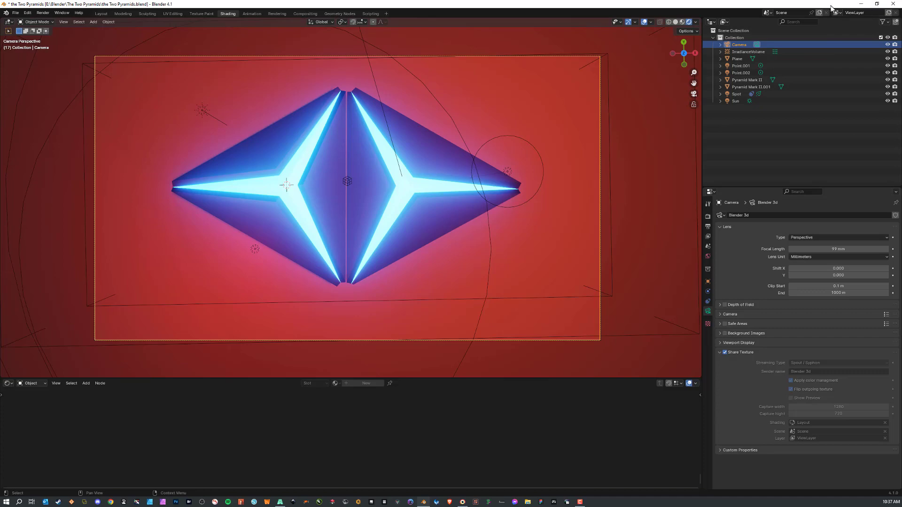
Snap Blender to the left half and enlarge the Resolume window over it
drag(831, 8, 3, 121)
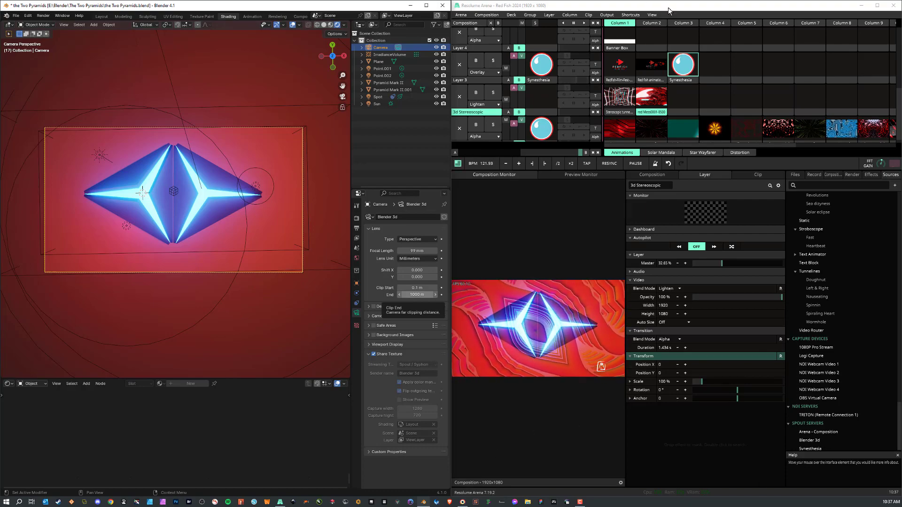
drag(669, 10, 287, 2)
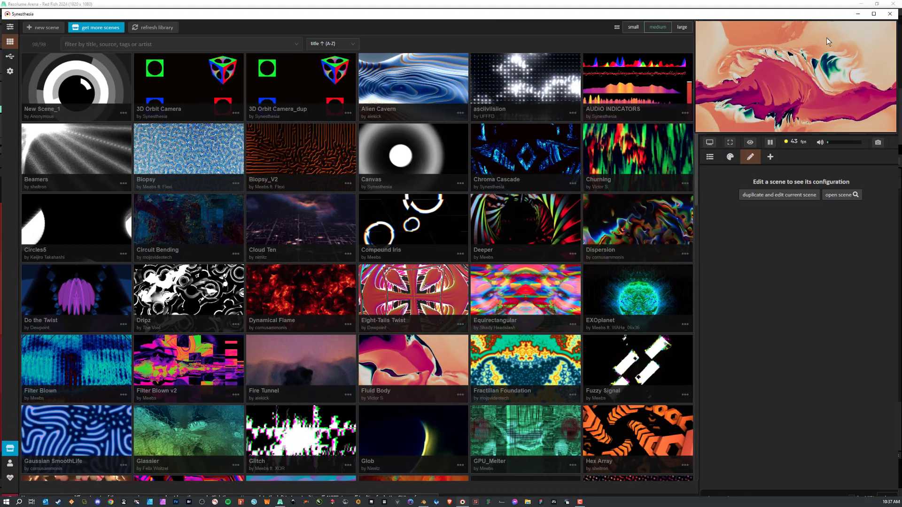
Pull Synesthesia out of full screen and switch away to reveal Resolume Arena
drag(837, 7, 672, 2)
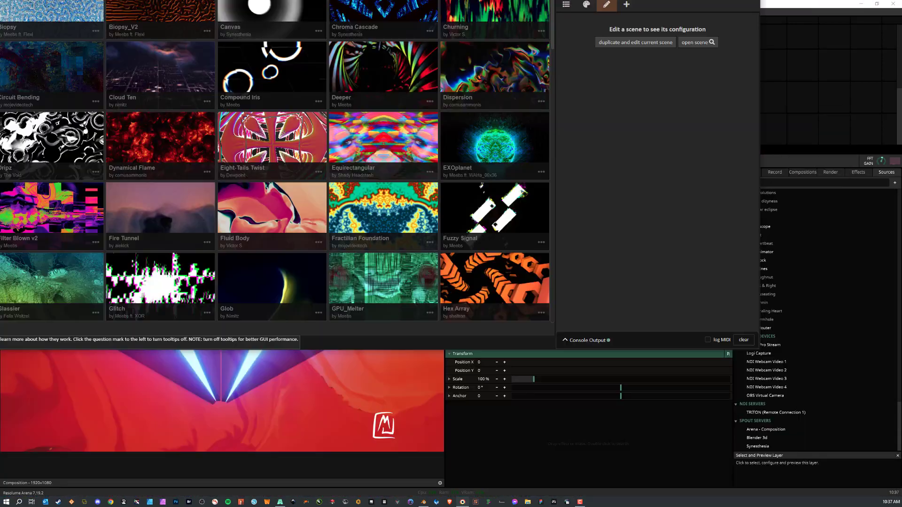
key(alt+Tab)
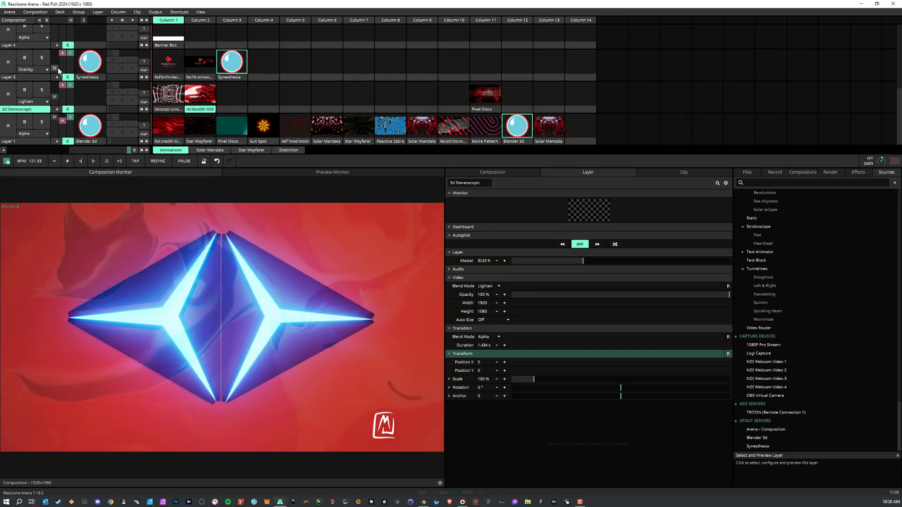
Raise Layer 3's Synesthesia fader, lower Layer 1's Blender fader, and shrink Resolume to the right
drag(58, 67, 57, 64)
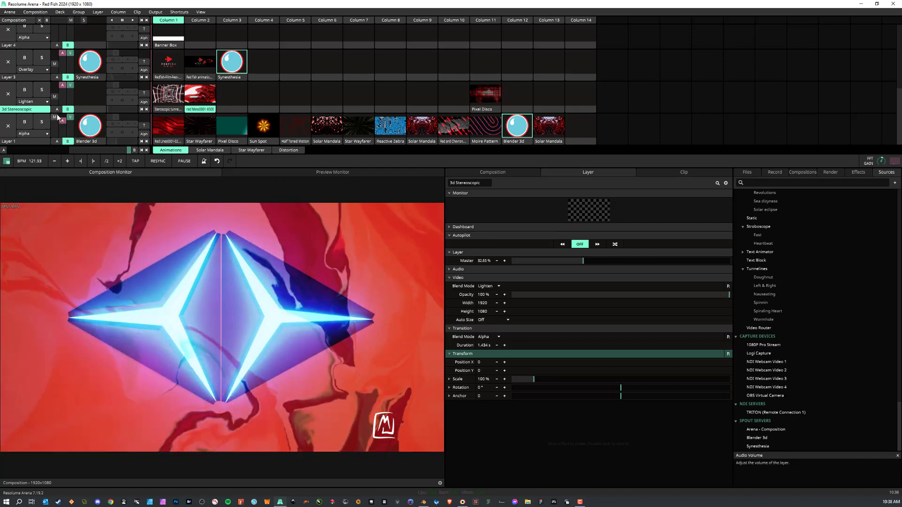
mouse_move(57, 117)
mouse_down()
mouse_move(55, 129)
mouse_move(63, 117)
mouse_up()
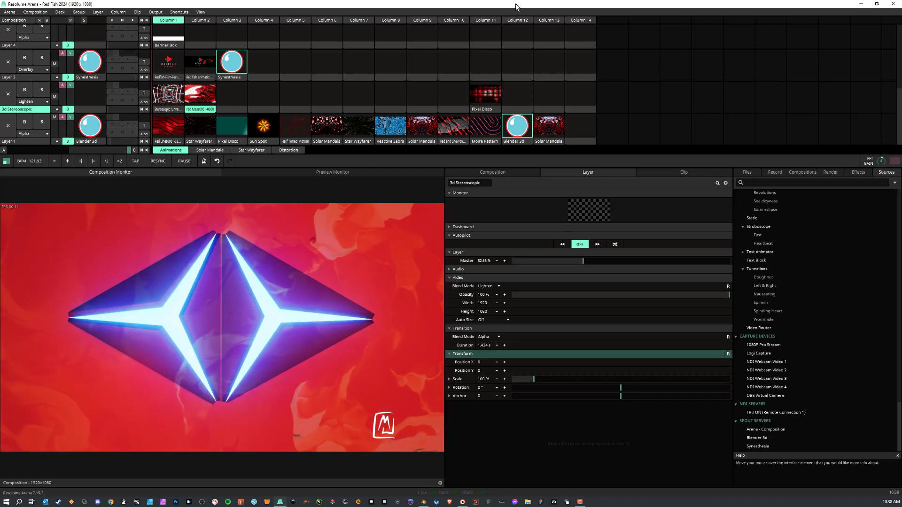
drag(515, 6, 898, 147)
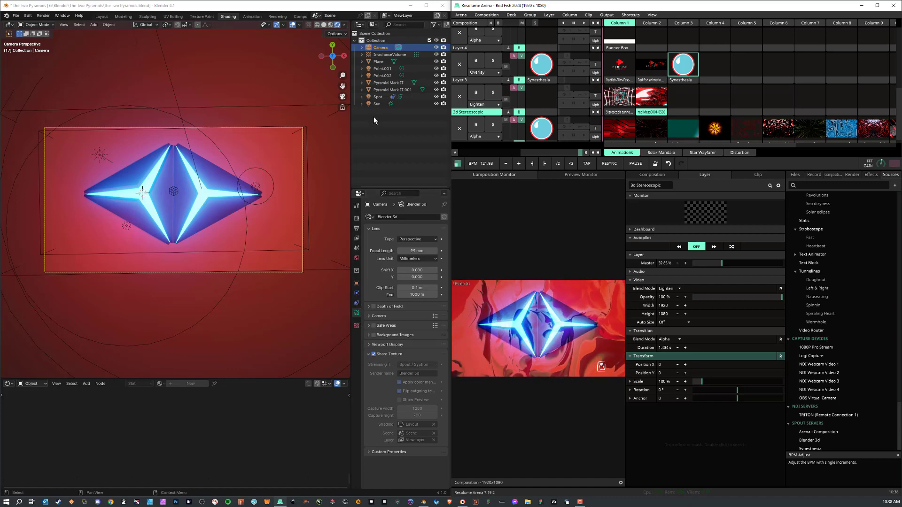
Select Point.002 in the Outliner and move it along the Z axis
click(382, 75)
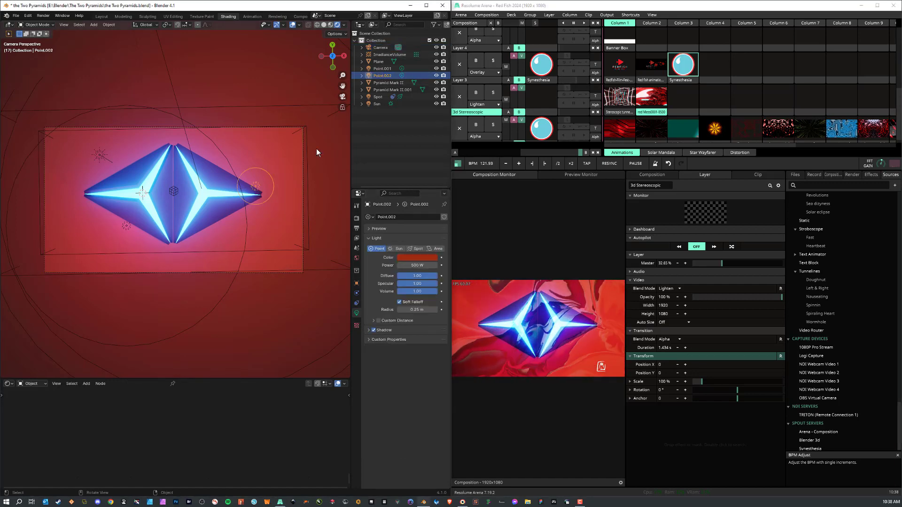
key(g)
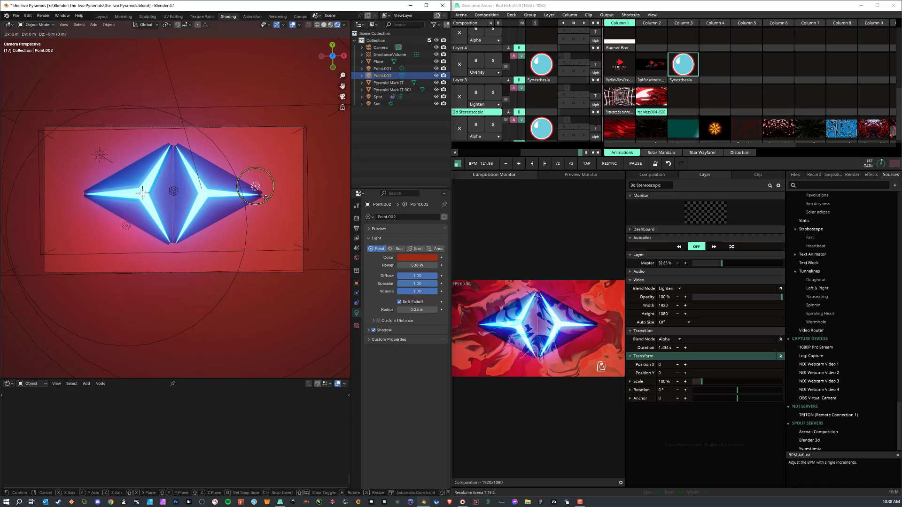
key(z)
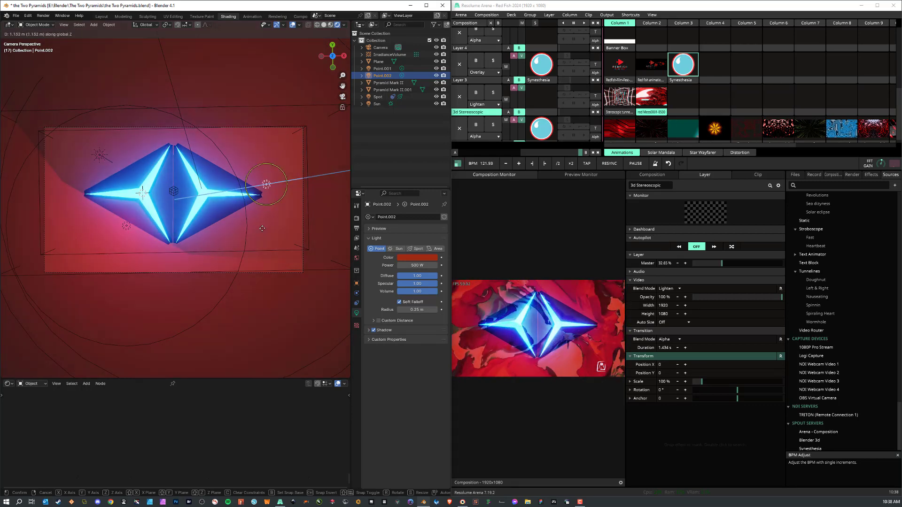
click(235, 140)
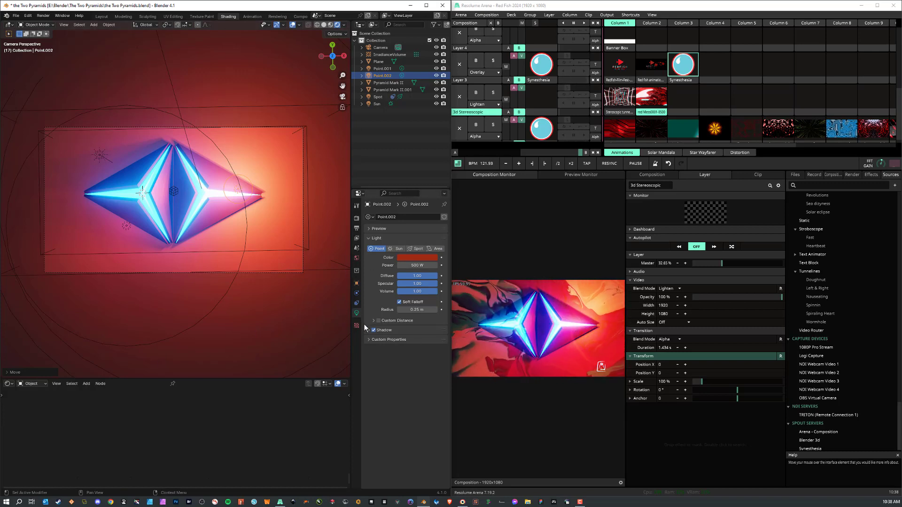
Select the camera, then Point.001 to show its 114.6 W, 2.15 m radius settings
click(380, 47)
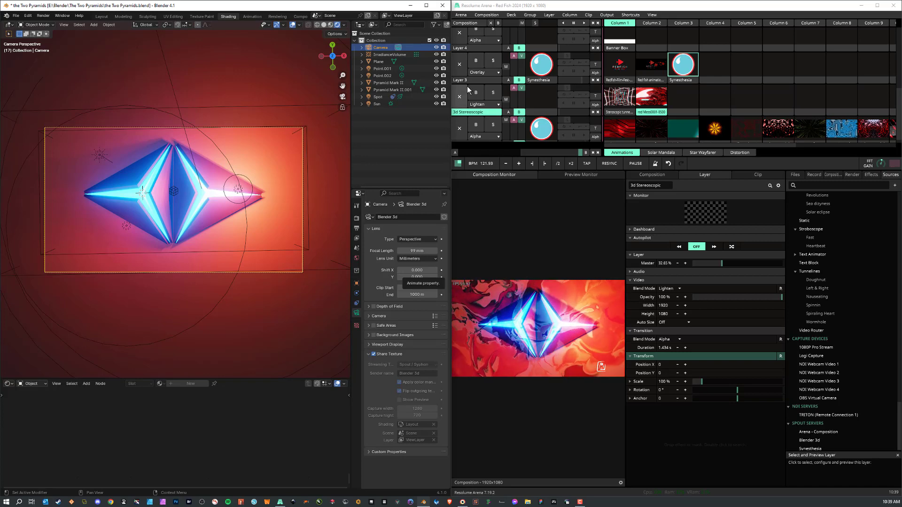
click(125, 226)
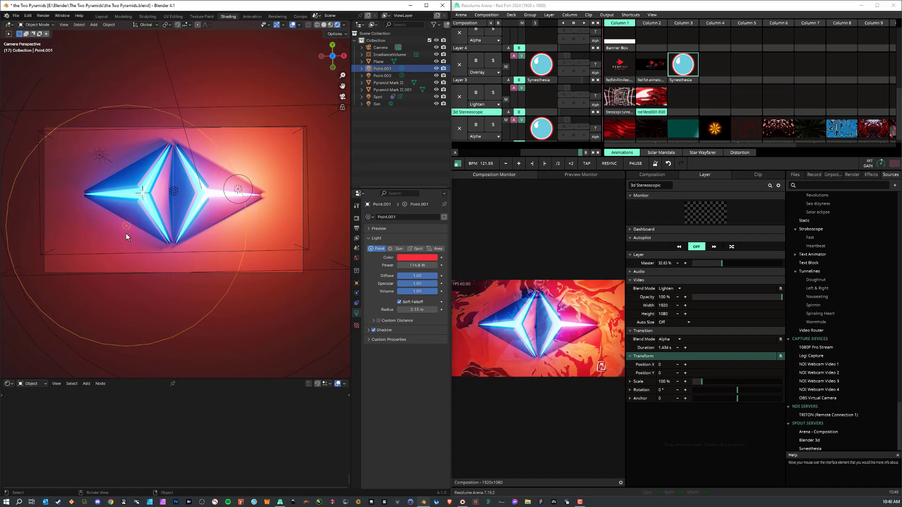
Move Point.001 about 1.6 m along Y and widen Resolume's composition monitor
key(g)
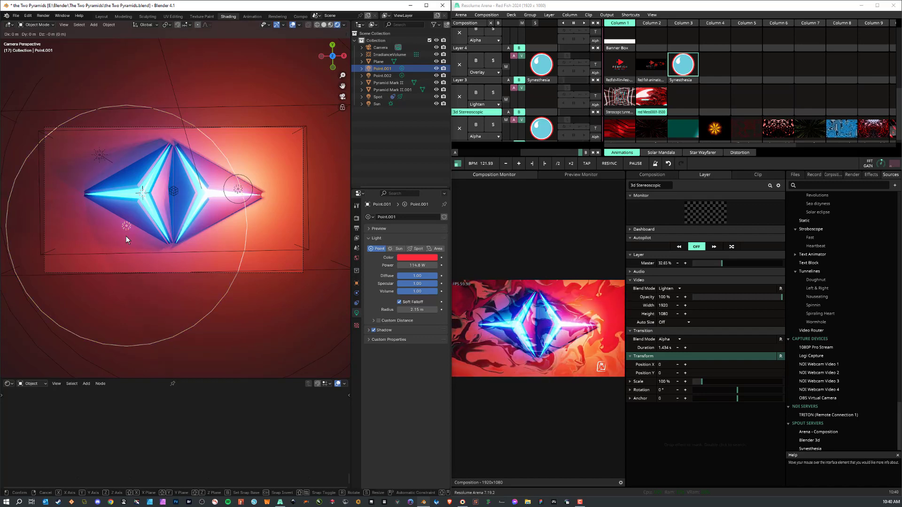
key(y)
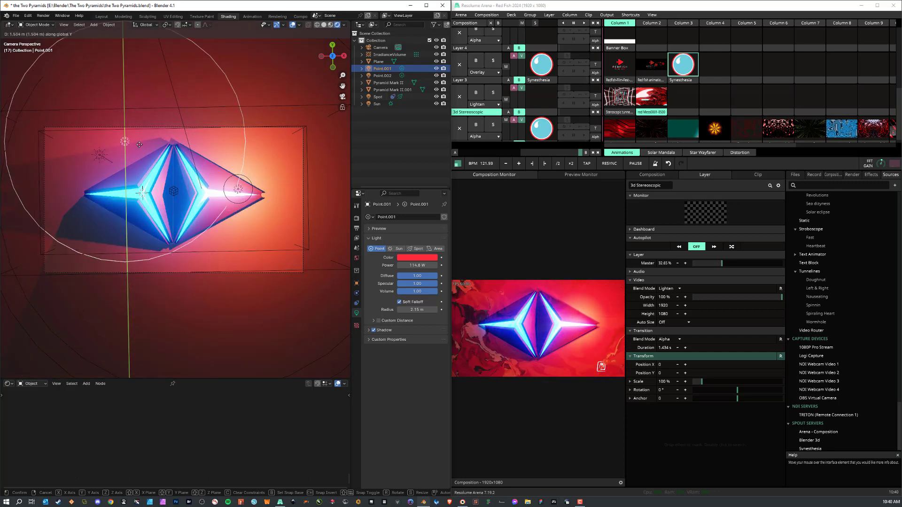
click(132, 141)
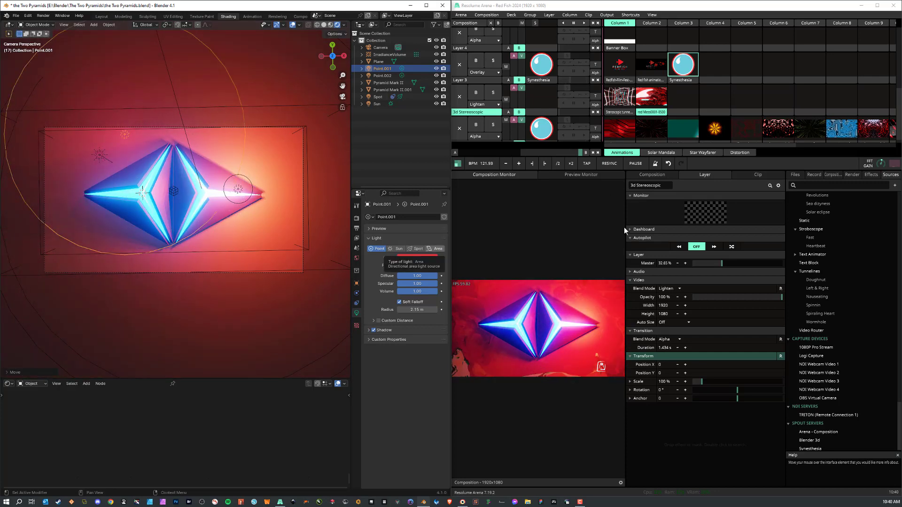
drag(623, 231, 708, 219)
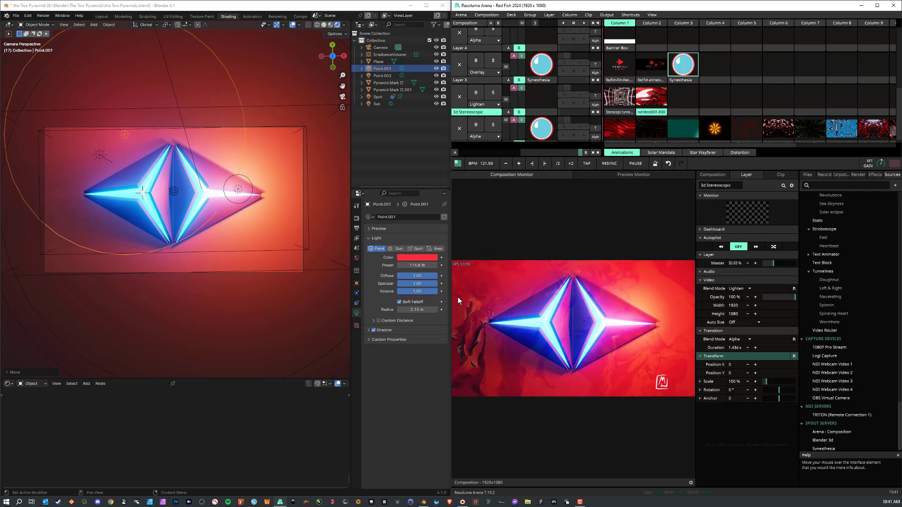
Widen Resolume's window leftward behind Blender's properties area and bring Resolume to the front
drag(451, 296, 424, 297)
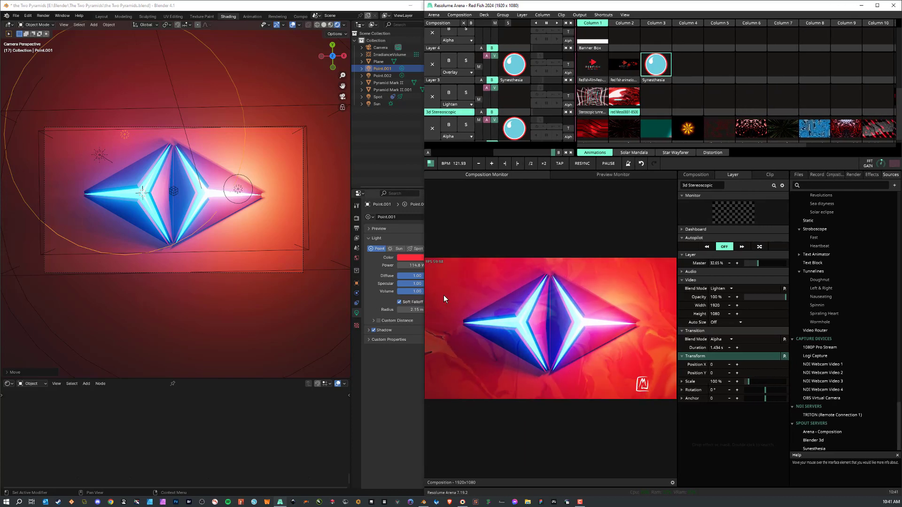
click(397, 190)
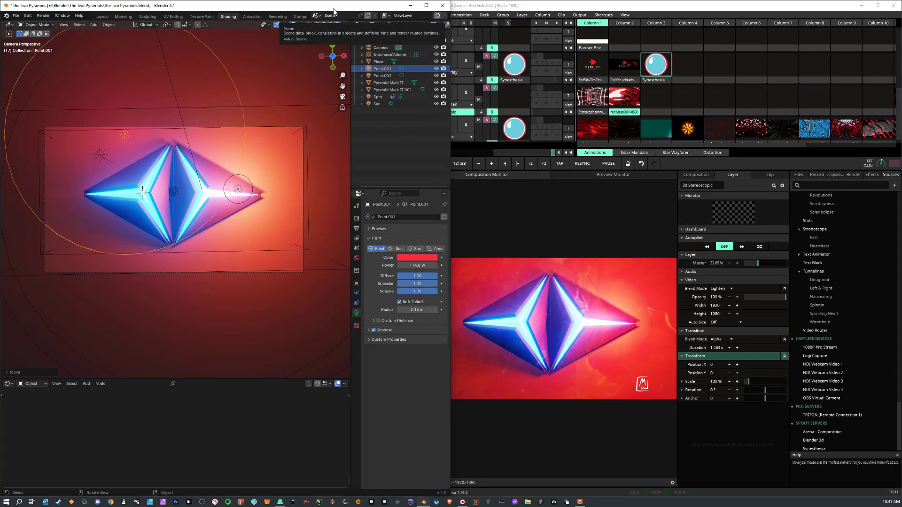
click(541, 3)
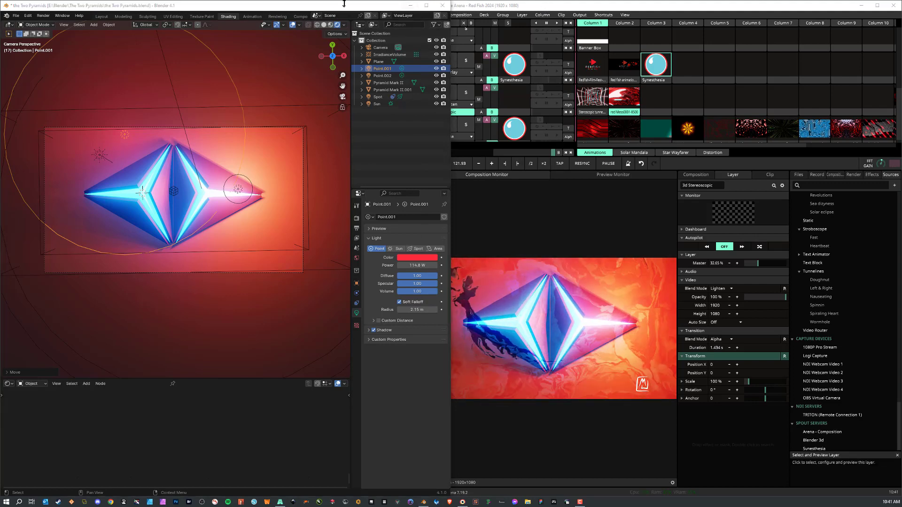
Back in Blender, select Point.002, then undo to keep Point.001 as the active light
click(360, 4)
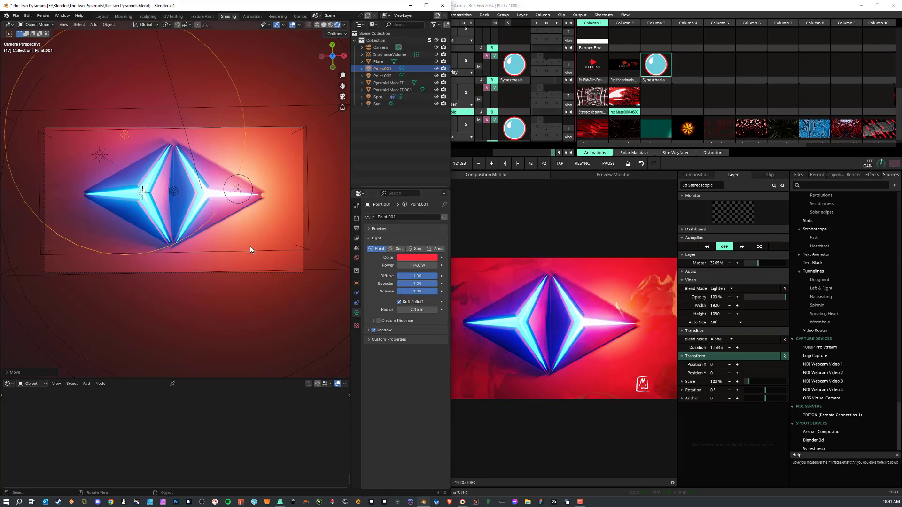
click(239, 191)
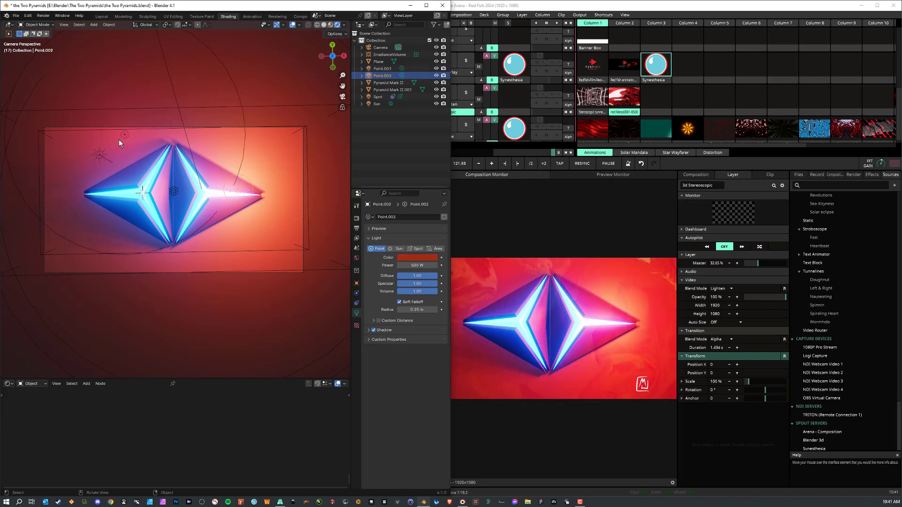
key(ctrl+z)
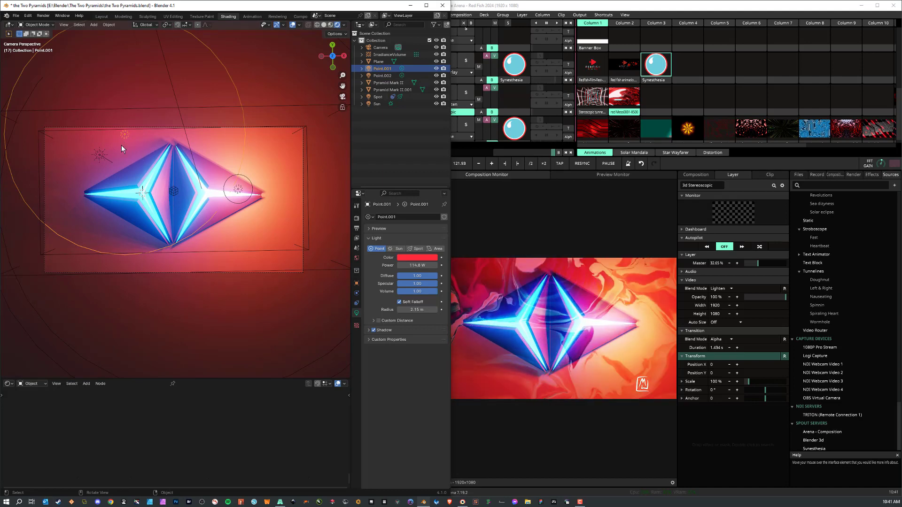
Set Point.001's light colour to blue and the 500 W Point.002's colour to magenta on the colour wheel
click(415, 258)
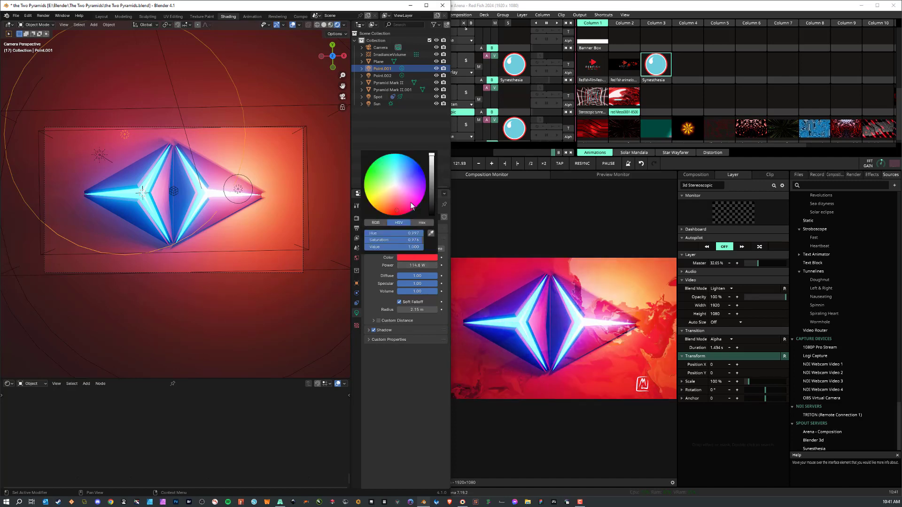
drag(407, 181, 417, 173)
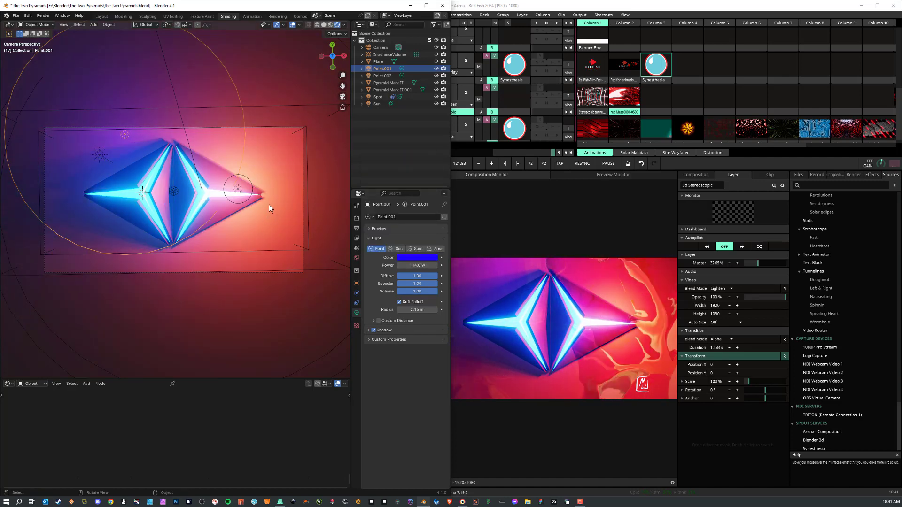
click(419, 258)
mouse_move(407, 179)
mouse_down()
mouse_move(421, 168)
mouse_move(399, 187)
mouse_move(417, 193)
mouse_up()
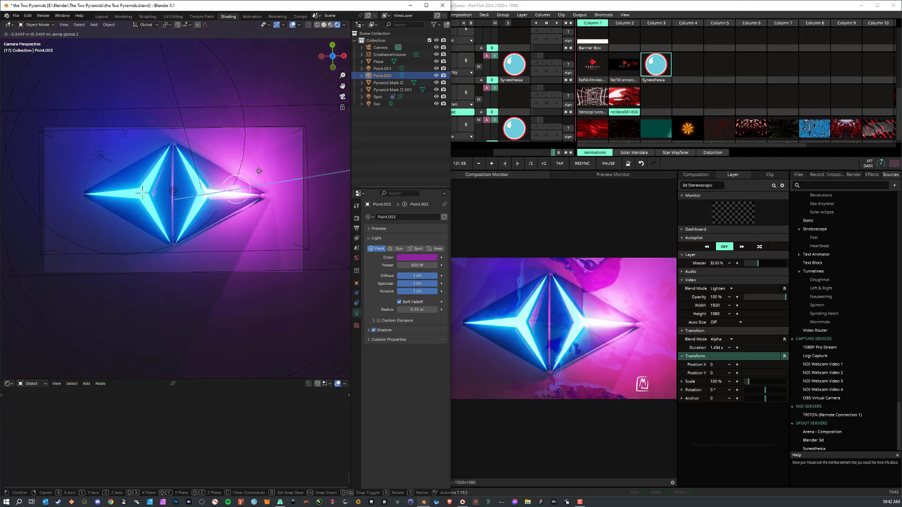
Confirm the Z move, then move Point.002 along the Z axis to the pyramids' centre
click(260, 172)
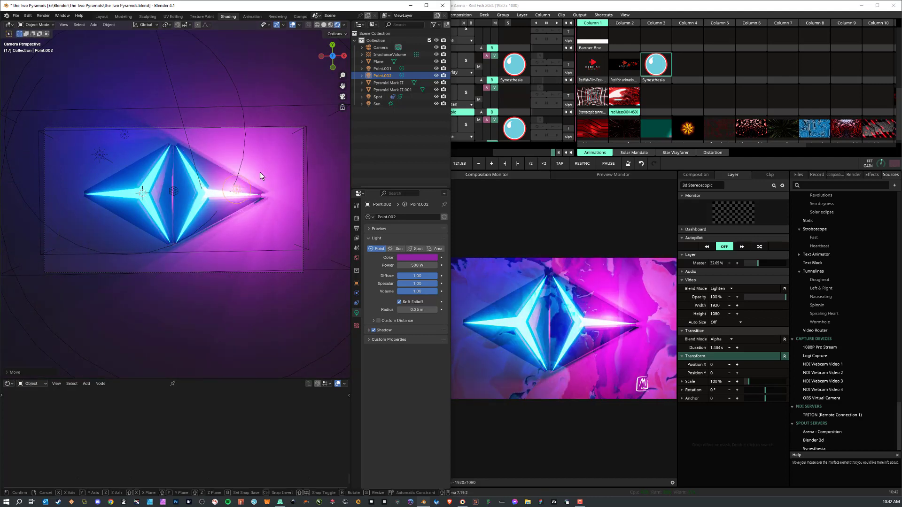
key(g)
key(x)
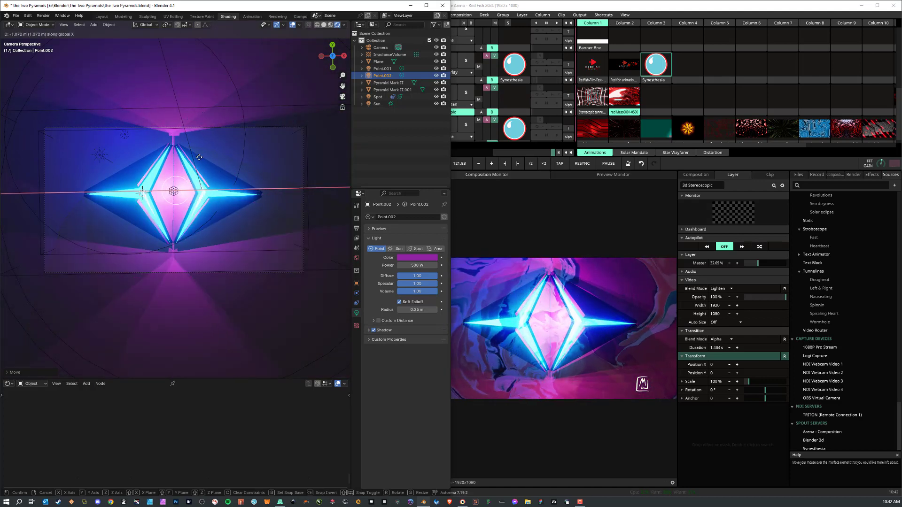
key(x)
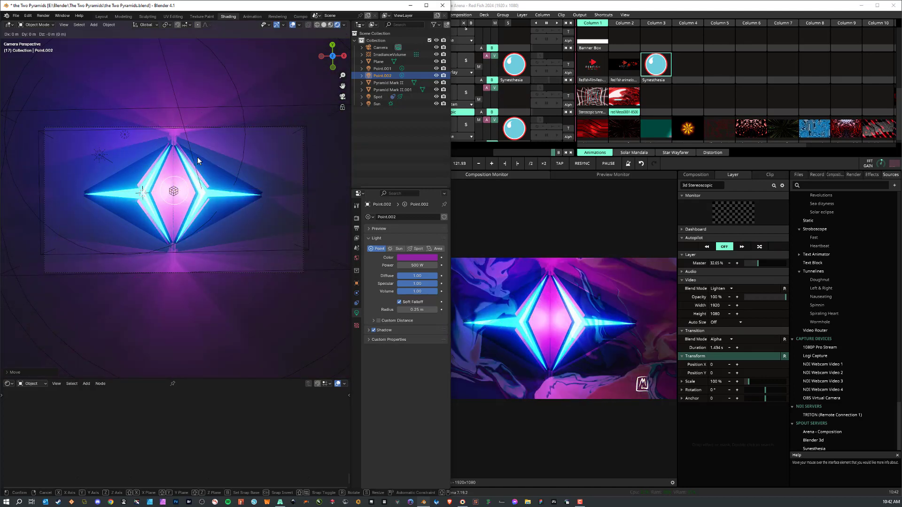
key(z)
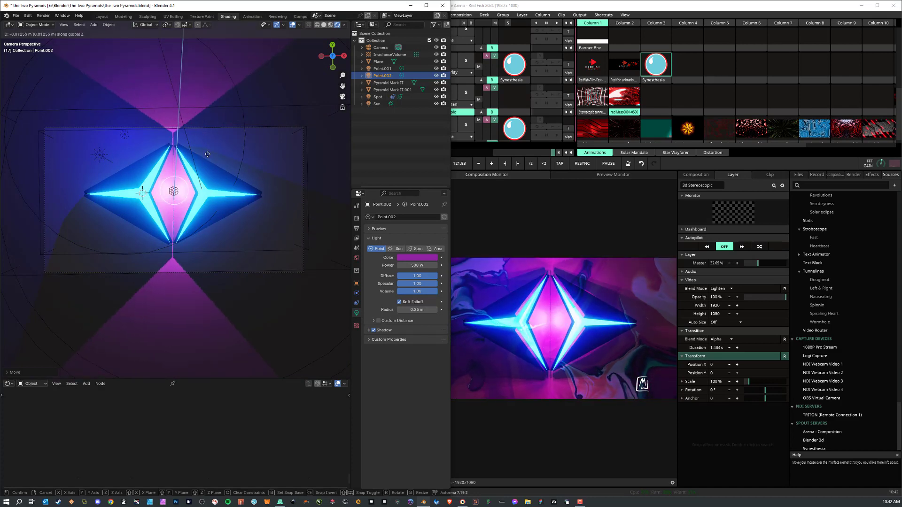
click(94, 176)
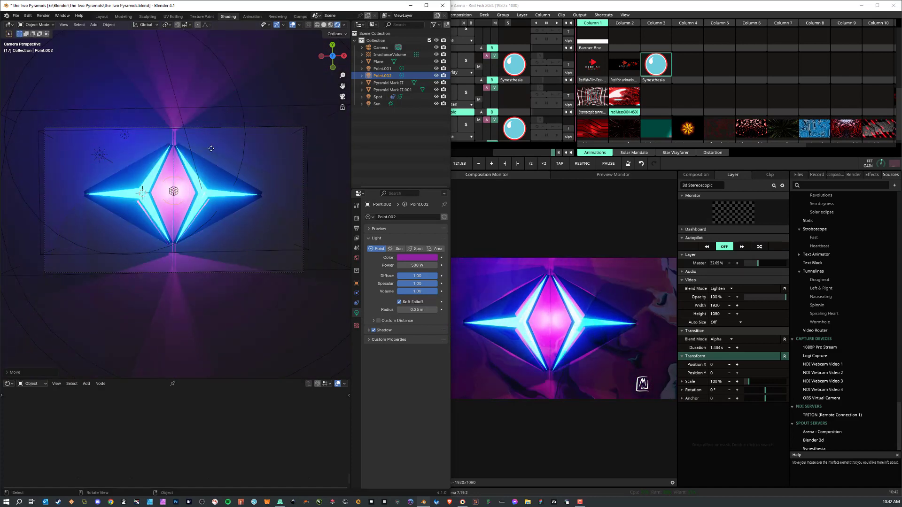